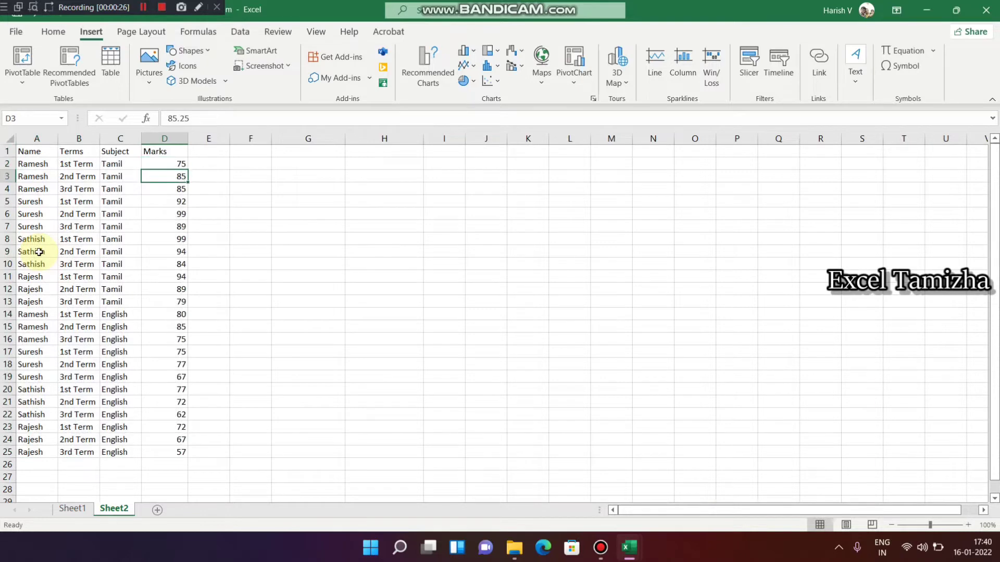
Total the Marks column in cell D26 with a SUM formula over D2:D25.
{"action": "type", "text": "=SUM("}
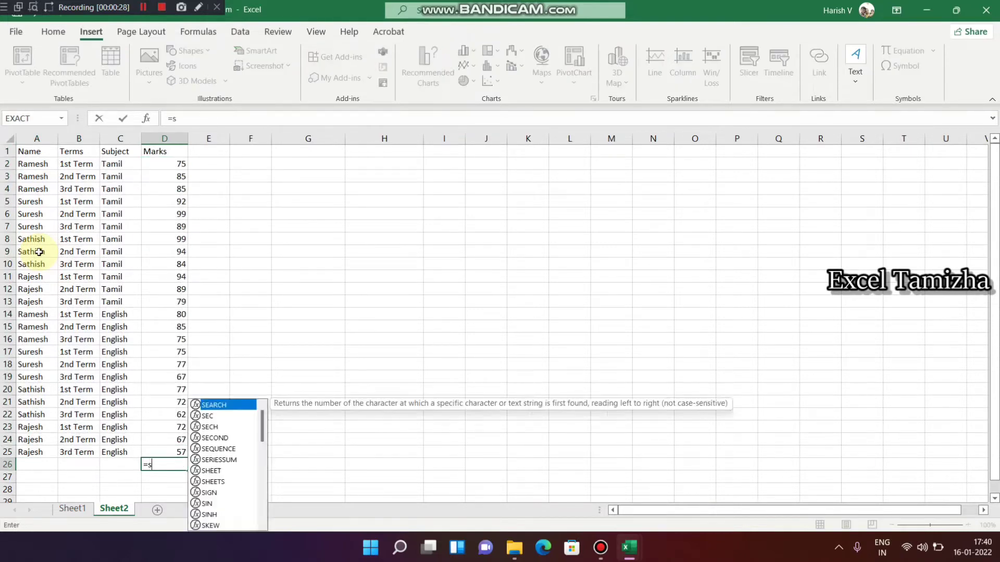
{"action": "key", "text": "Up"}
{"action": "key", "text": "ctrl+shift+Up"}
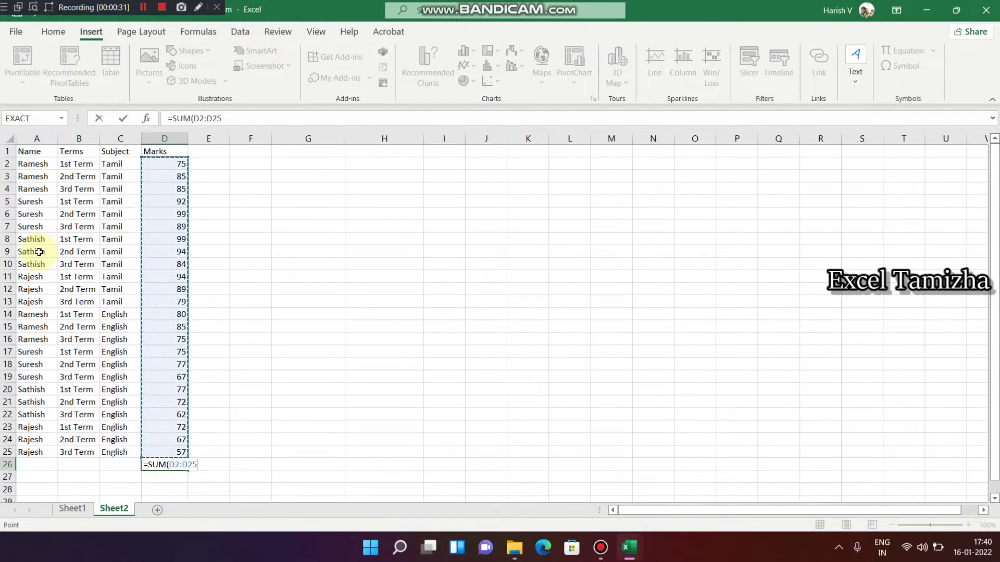
{"action": "key", "text": "Return"}
Create a PivotTable from the range A1:D26 of Sheet2 on a new worksheet.
{"action": "left_click", "coordinate": [39, 151]}
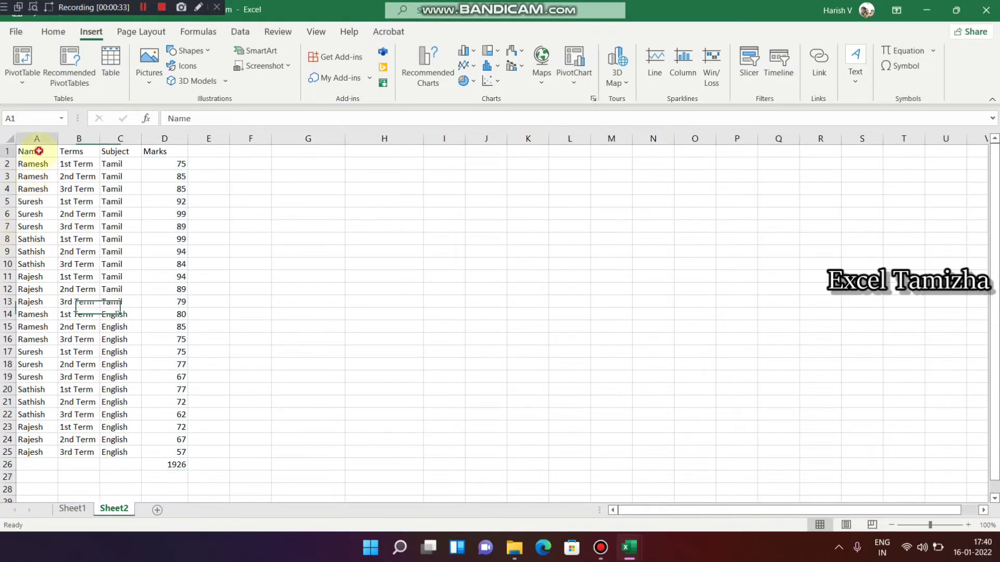
{"action": "key", "text": "ctrl+shift+Right"}
{"action": "key", "text": "ctrl+shift+Down"}
{"action": "key", "text": "shift+Down"}
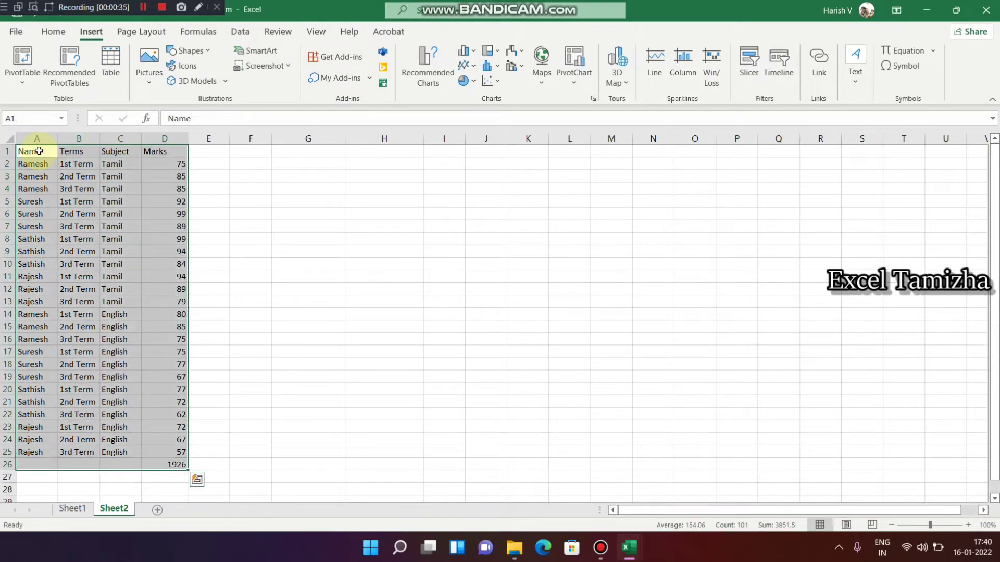
{"action": "left_click", "coordinate": [55, 33]}
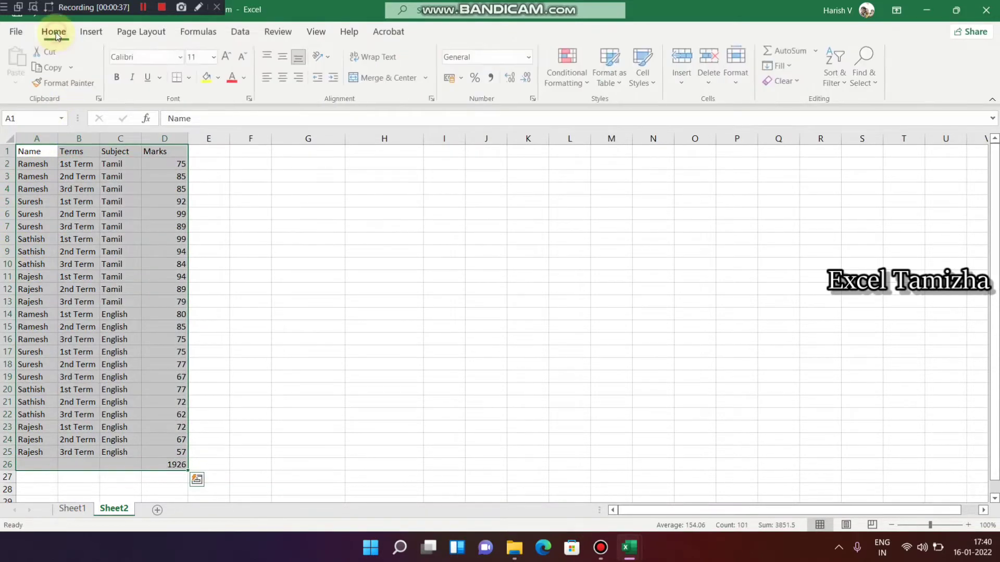
{"action": "left_click", "coordinate": [88, 34]}
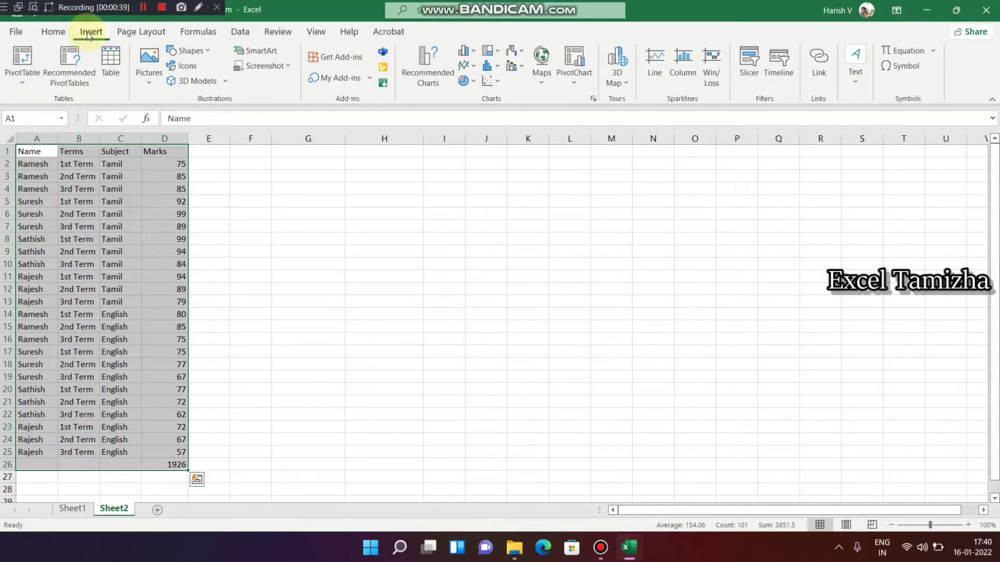
{"action": "left_click", "coordinate": [23, 82]}
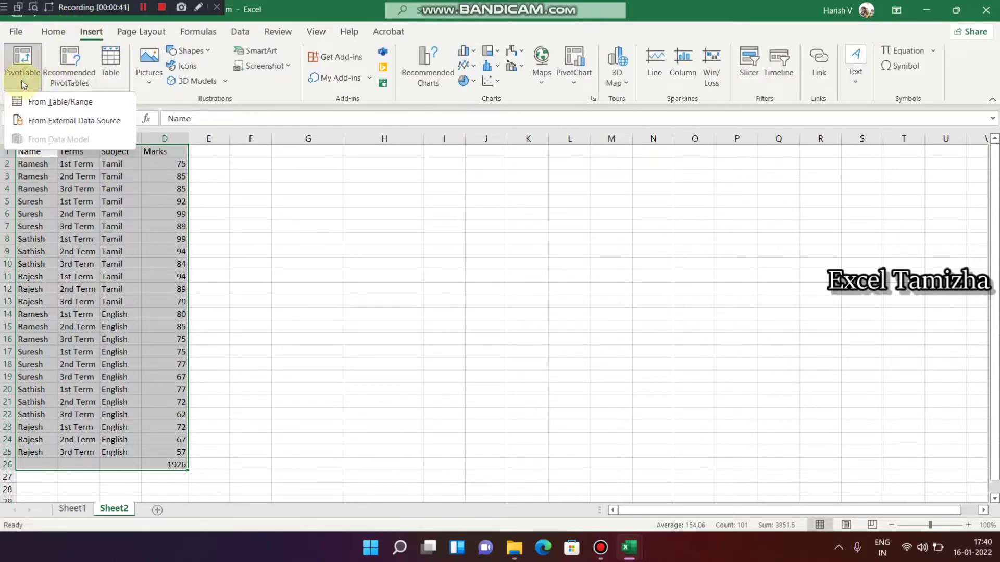
{"action": "left_click", "coordinate": [48, 103]}
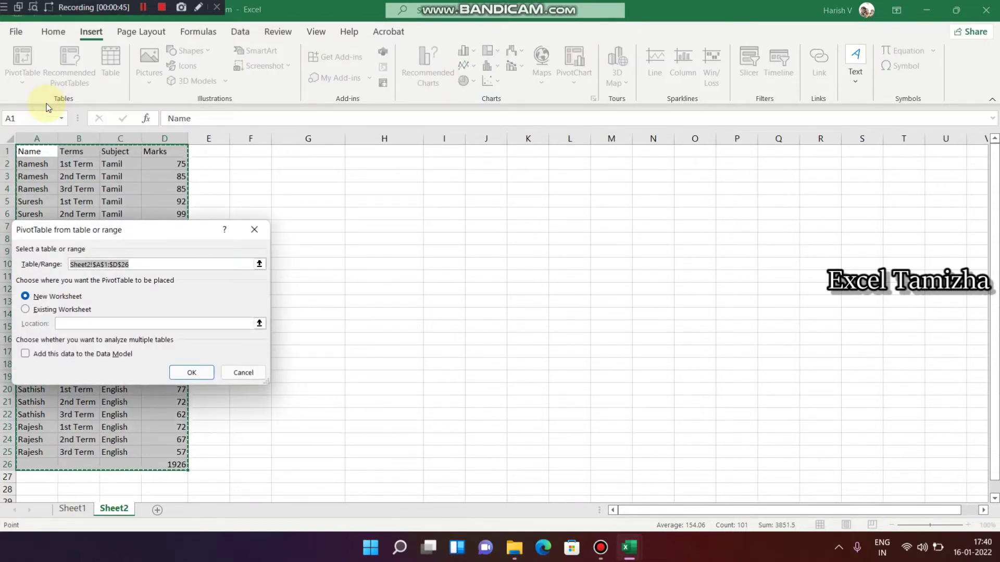
{"action": "left_click", "coordinate": [192, 374]}
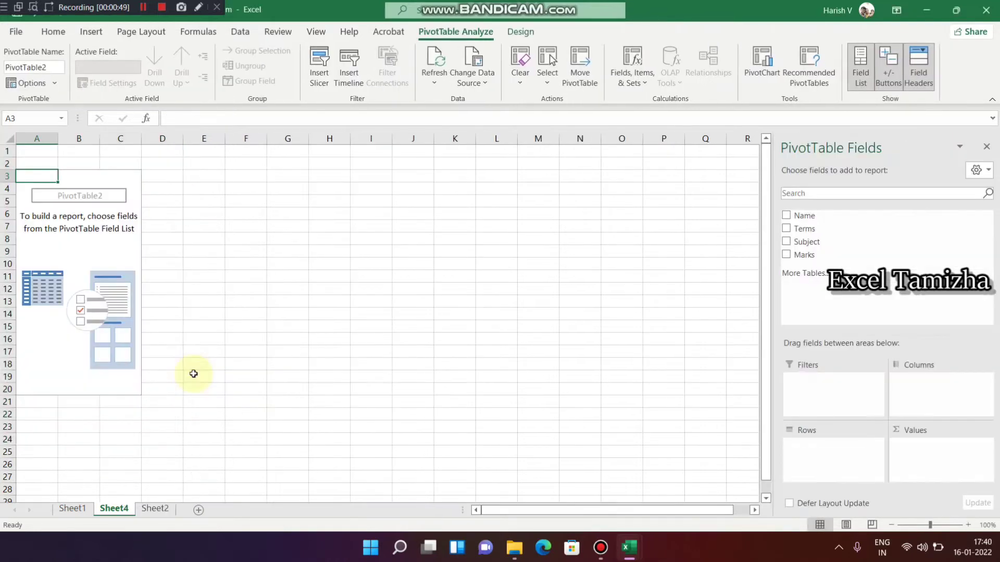
Create another PivotTable from Sheet2's range A1:D26, placed on the existing Sheet2 at location I3:N18.
{"action": "left_click", "coordinate": [154, 508]}
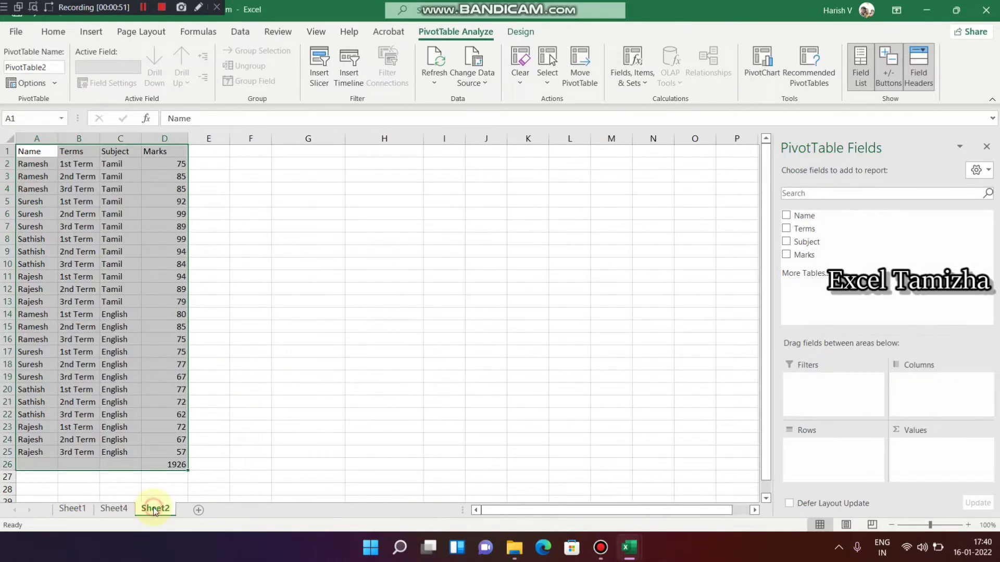
{"action": "left_click", "coordinate": [92, 32]}
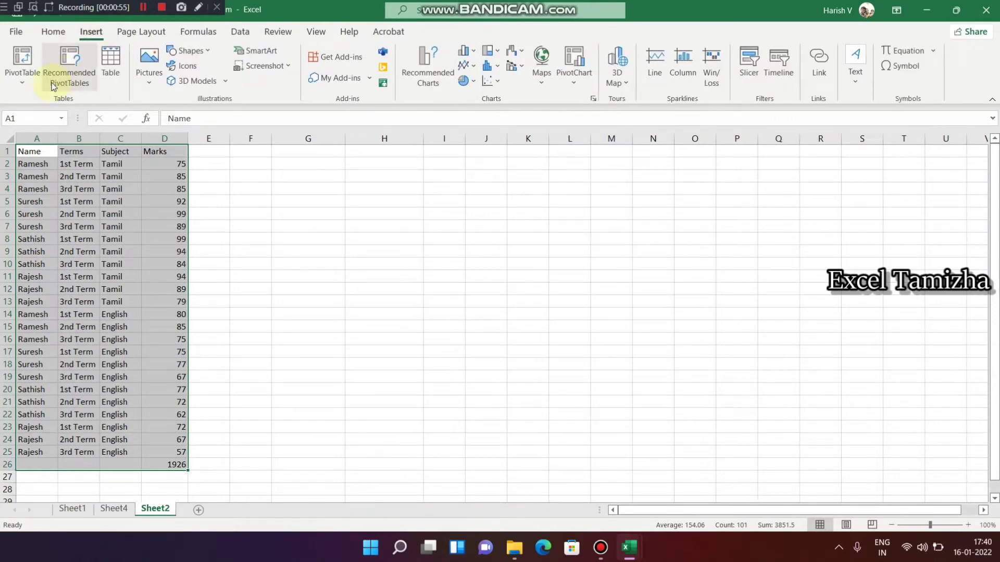
{"action": "left_click", "coordinate": [22, 76]}
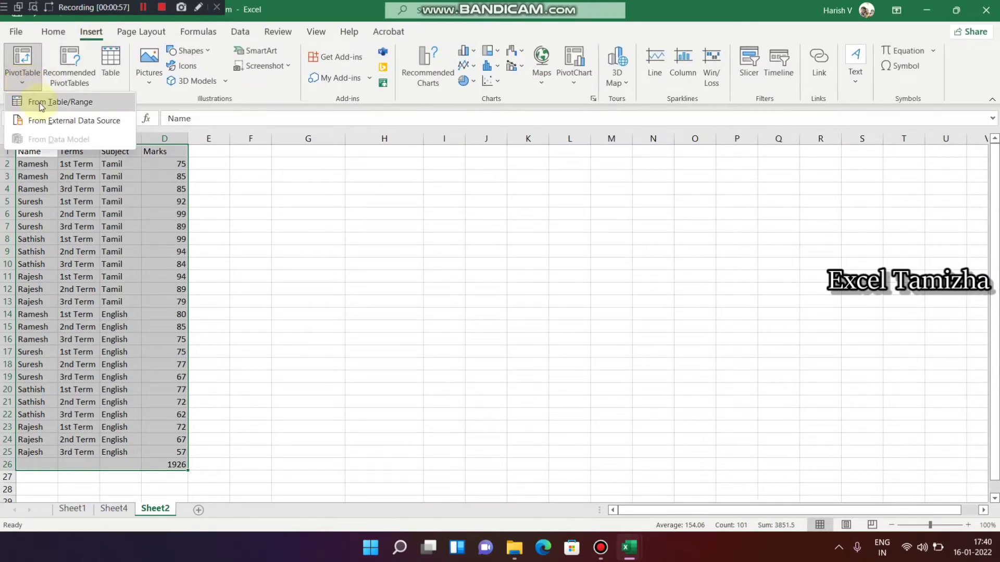
{"action": "left_click", "coordinate": [42, 103]}
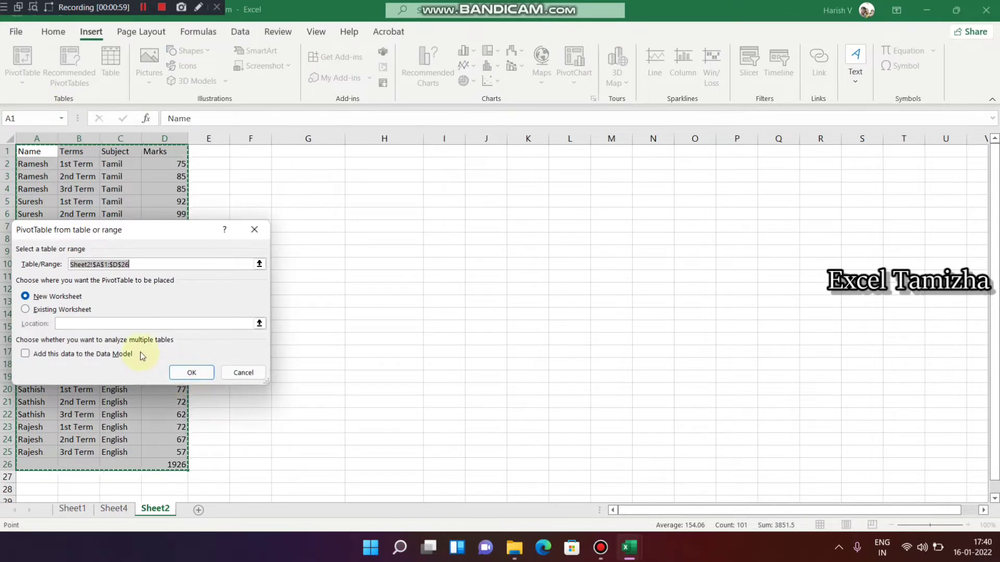
{"action": "left_click", "coordinate": [88, 311]}
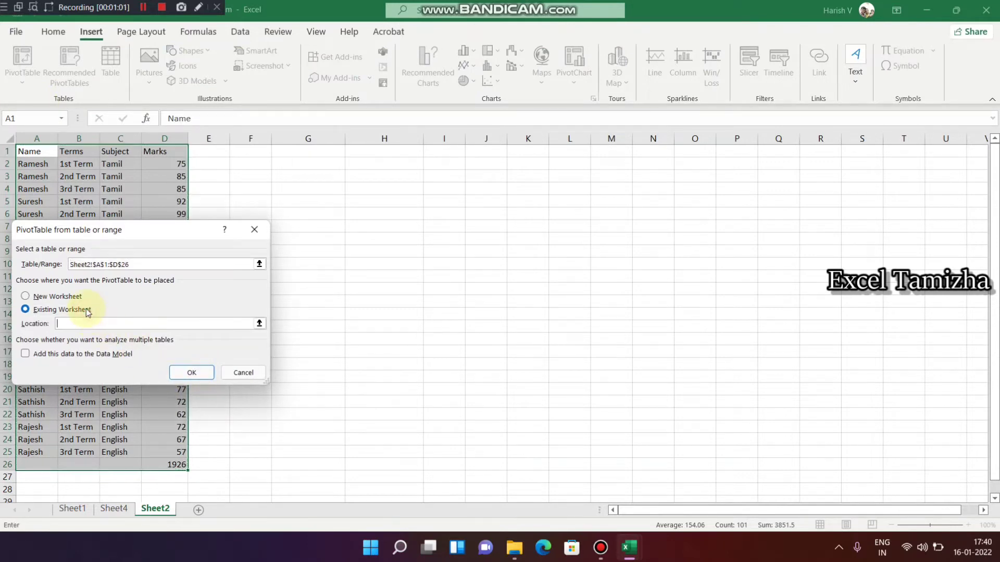
{"action": "left_click", "coordinate": [438, 170]}
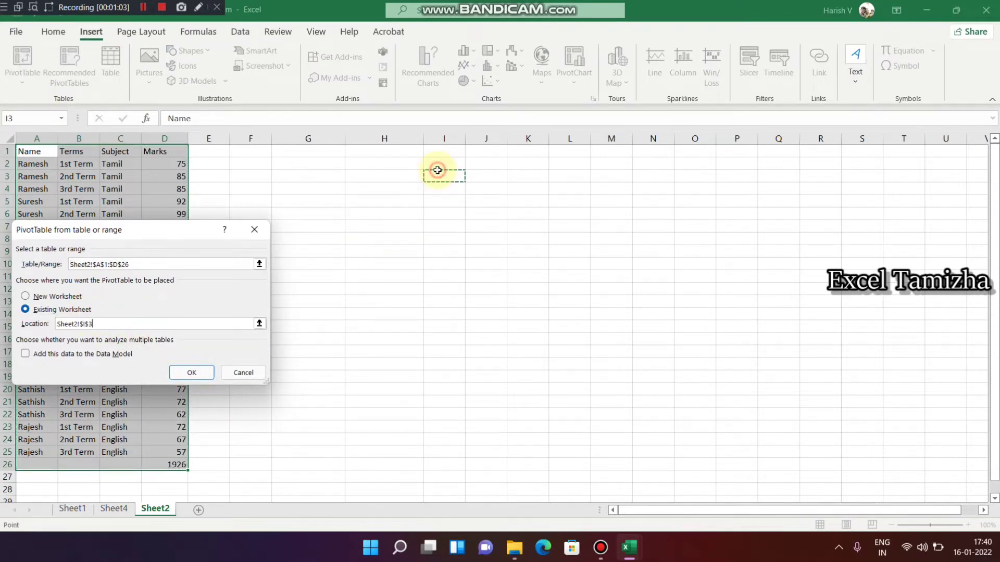
{"action": "left_click_drag", "start_coordinate": [437, 170], "coordinate": [661, 367]}
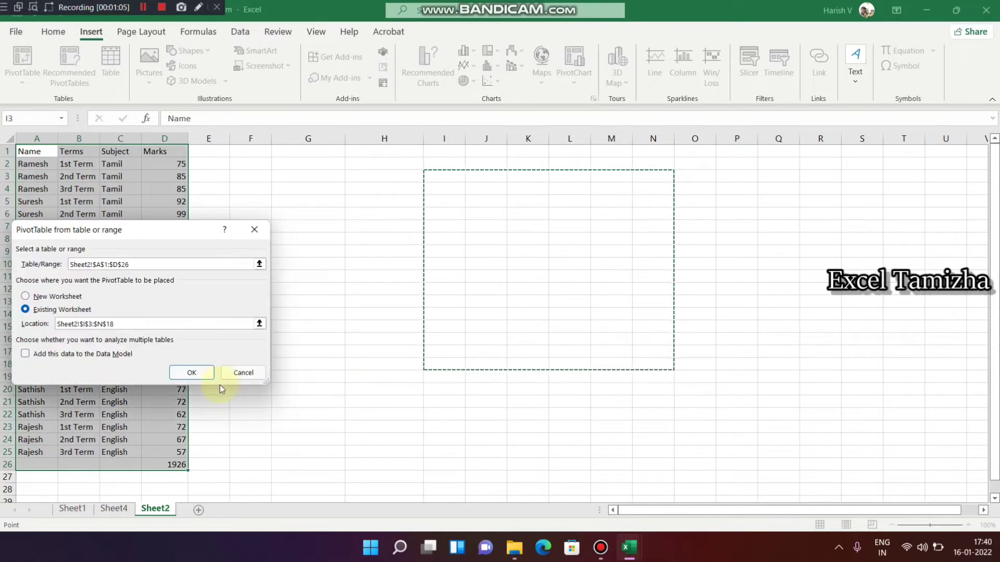
{"action": "left_click", "coordinate": [192, 373]}
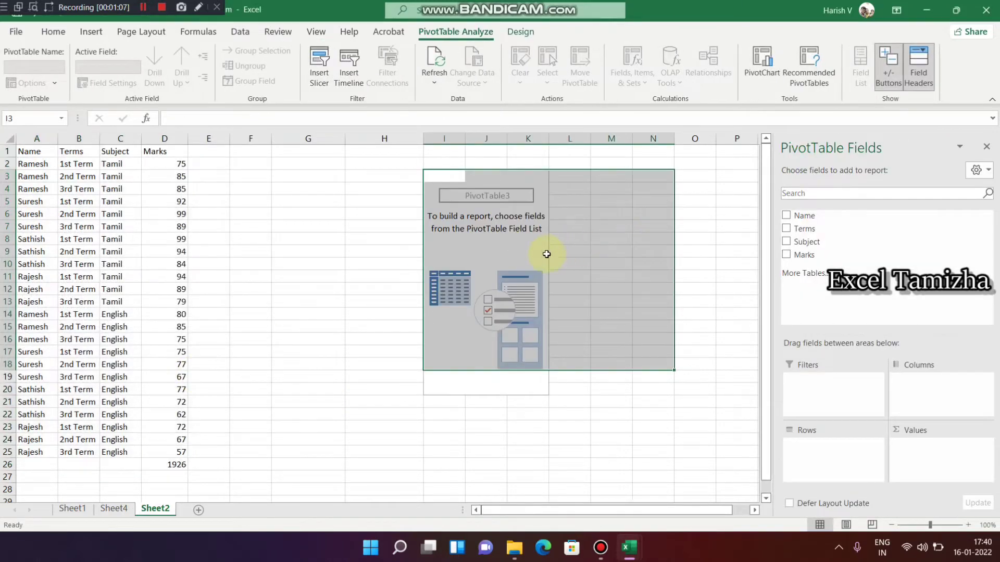
{"action": "left_click", "coordinate": [526, 253]}
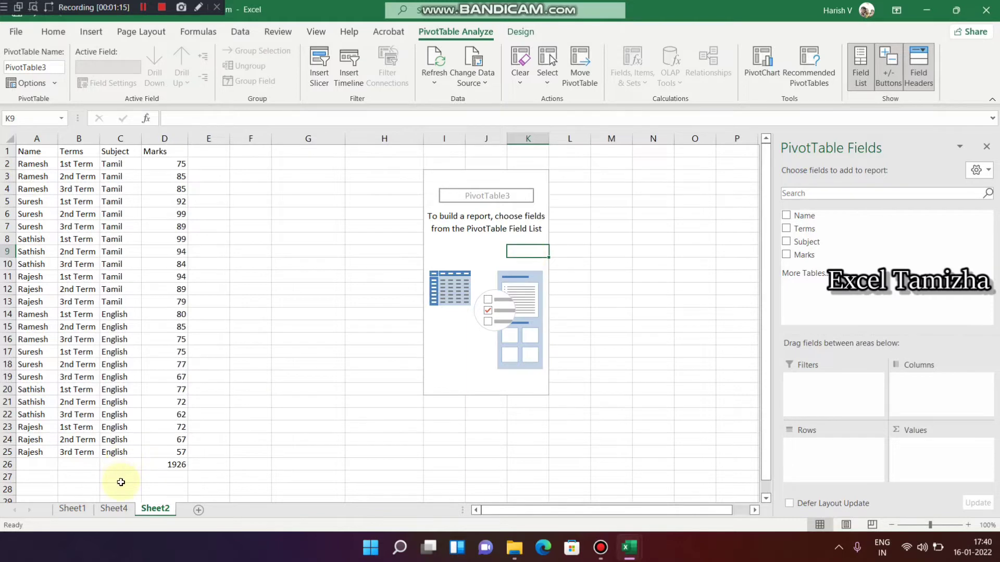
Lay out the PivotTable on Sheet4 with Name and Subject as rows, Terms as columns and Marks as summed values.
{"action": "left_click", "coordinate": [114, 507]}
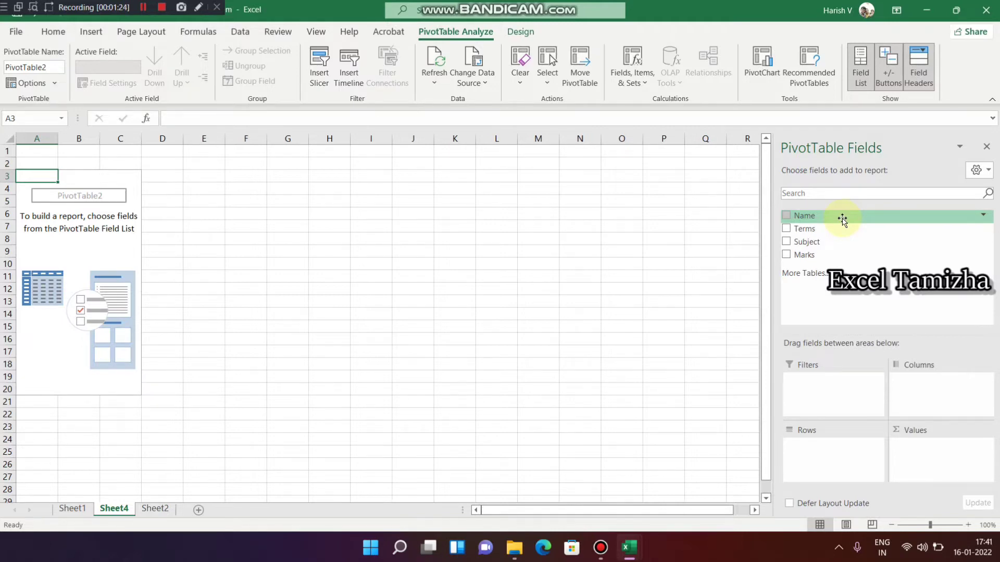
{"action": "left_click_drag", "start_coordinate": [843, 221], "coordinate": [827, 451]}
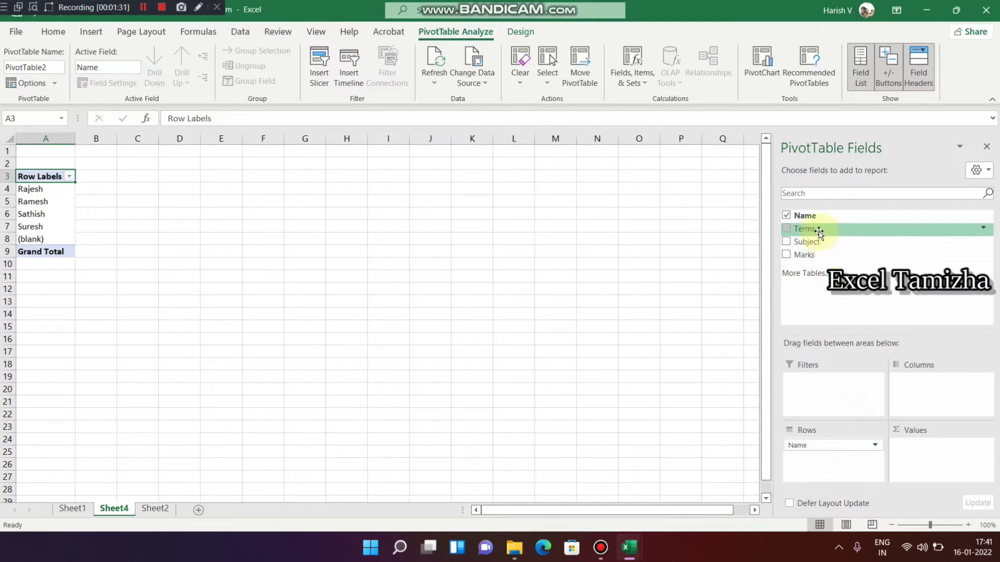
{"action": "left_click_drag", "start_coordinate": [818, 230], "coordinate": [920, 388]}
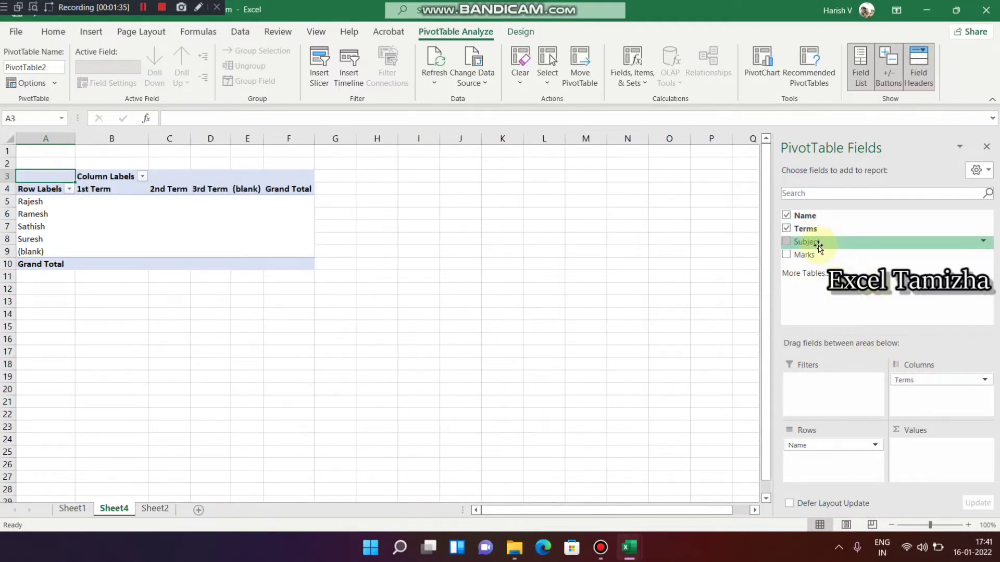
{"action": "left_click_drag", "start_coordinate": [818, 244], "coordinate": [838, 457]}
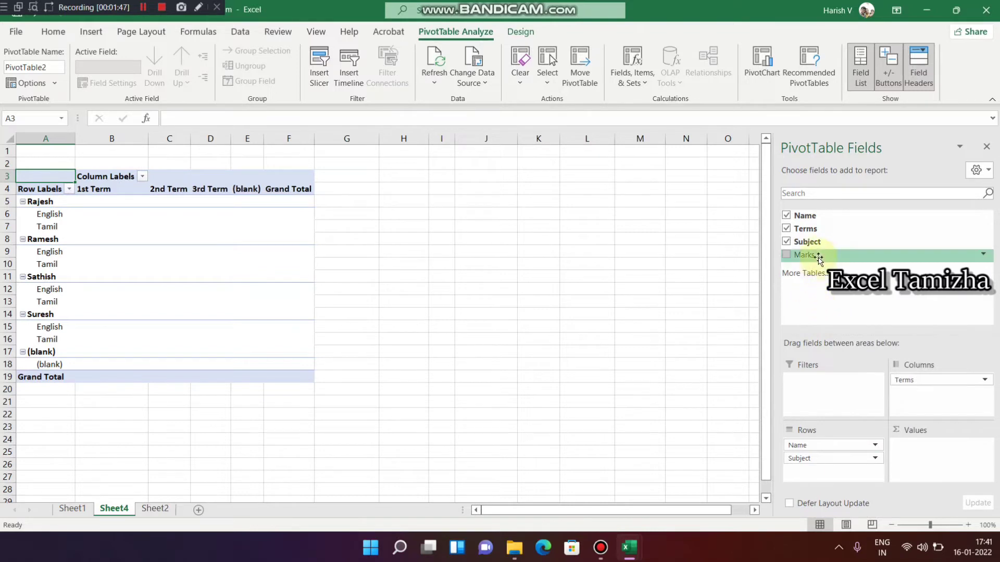
{"action": "left_click_drag", "start_coordinate": [812, 254], "coordinate": [940, 471]}
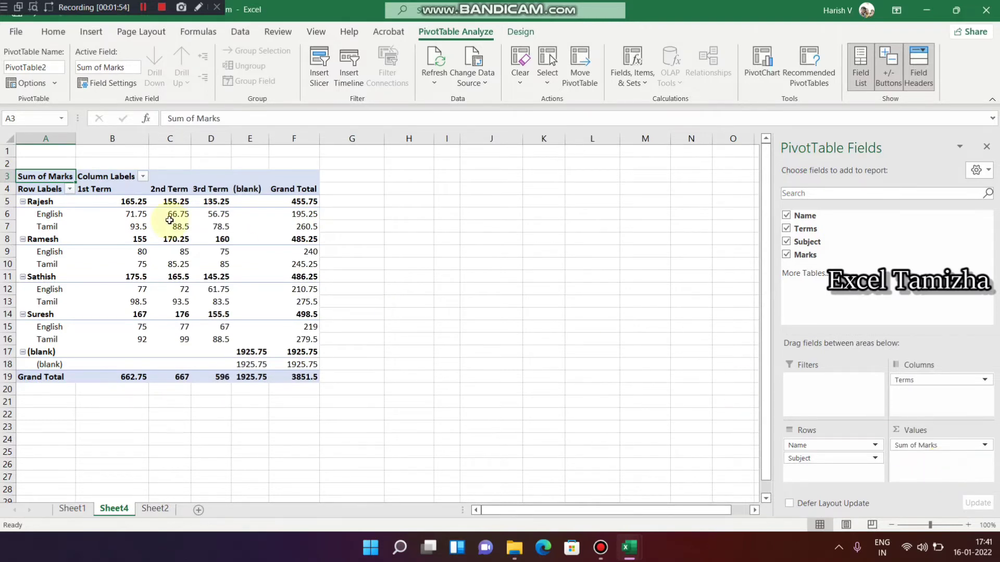
Examine the first student's total for each term and the English and Tamil marks for the 1st Term in the PivotTable.
{"action": "left_click", "coordinate": [46, 204]}
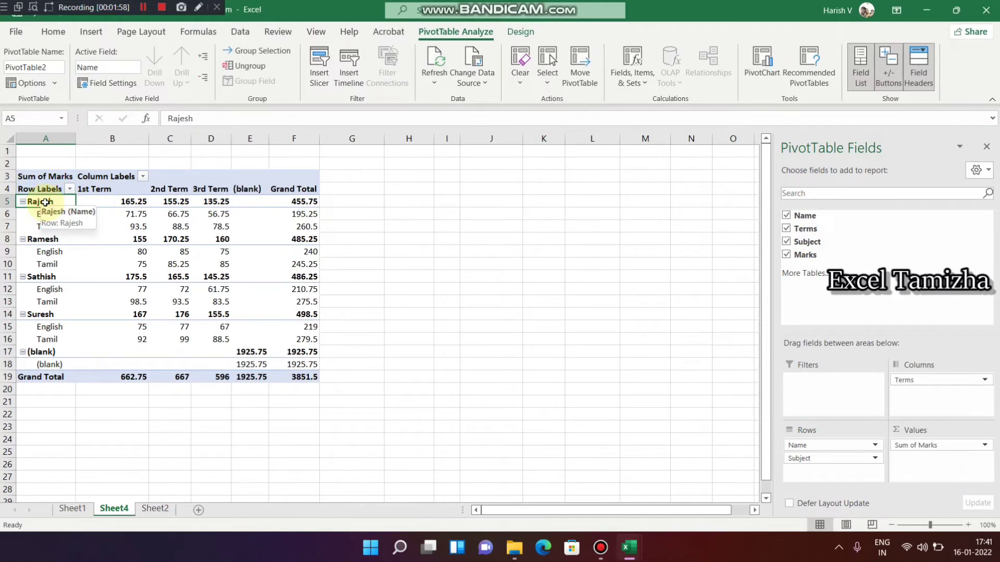
{"action": "key", "text": "Right"}
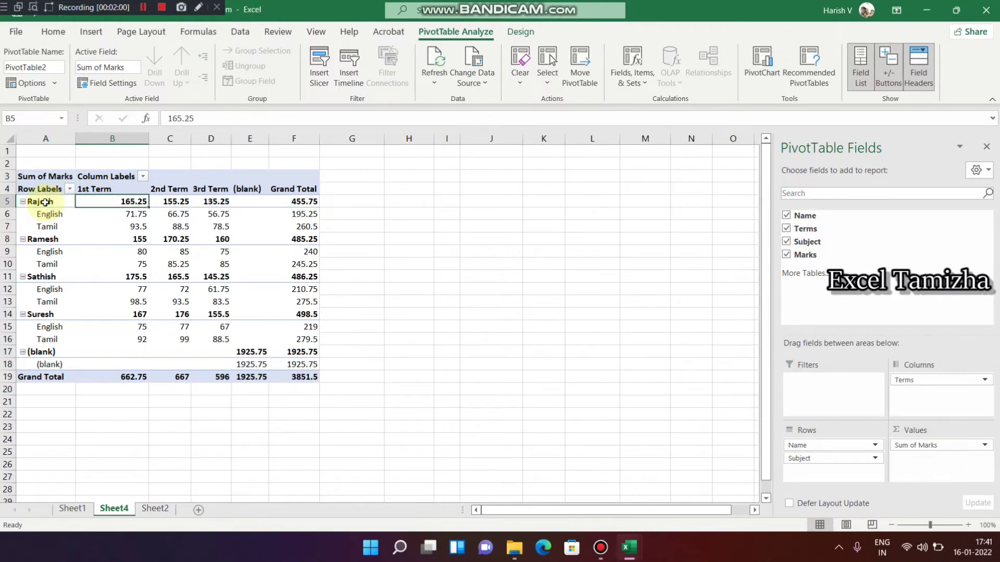
{"action": "key", "text": "Right"}
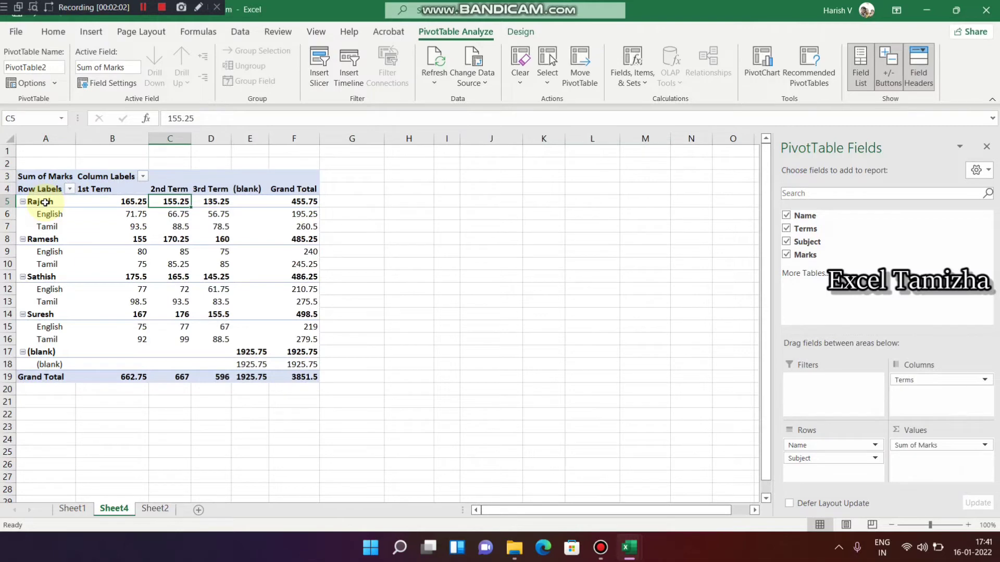
{"action": "key", "text": "Right"}
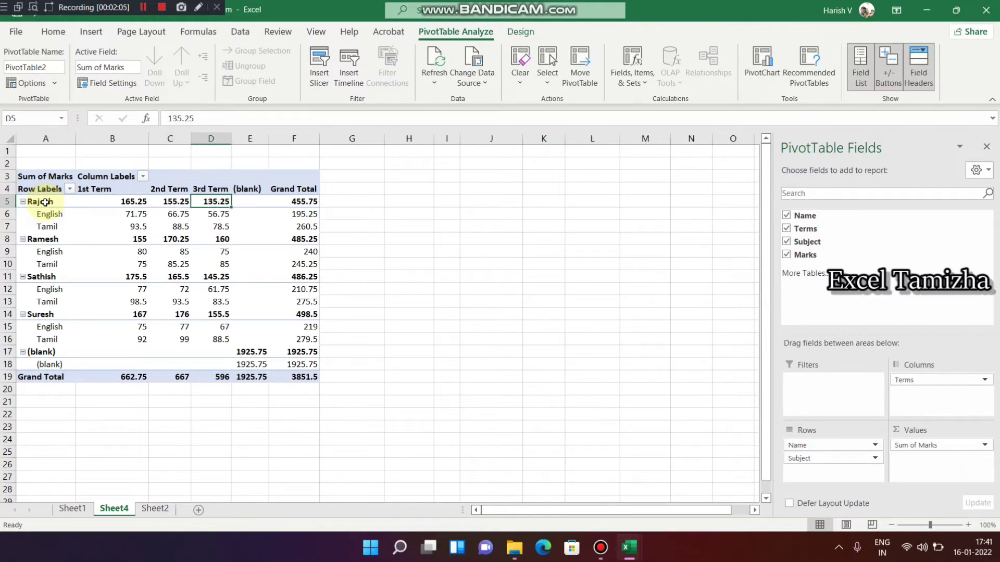
{"action": "key", "text": "Left"}
{"action": "key", "text": "Left"}
{"action": "key", "text": "Down"}
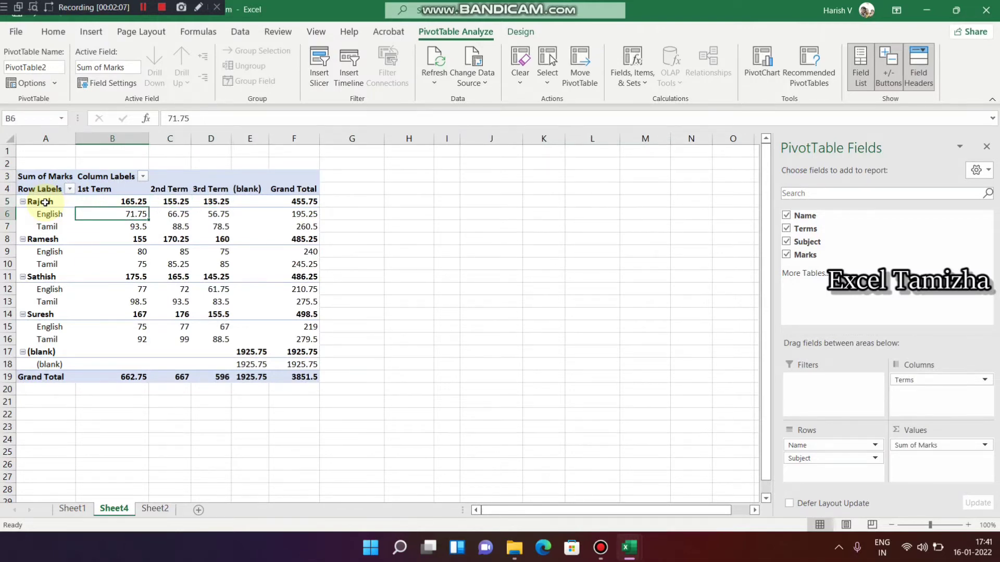
{"action": "key", "text": "Down"}
{"action": "key", "text": "Up"}
{"action": "key", "text": "Down"}
{"action": "key", "text": "Up"}
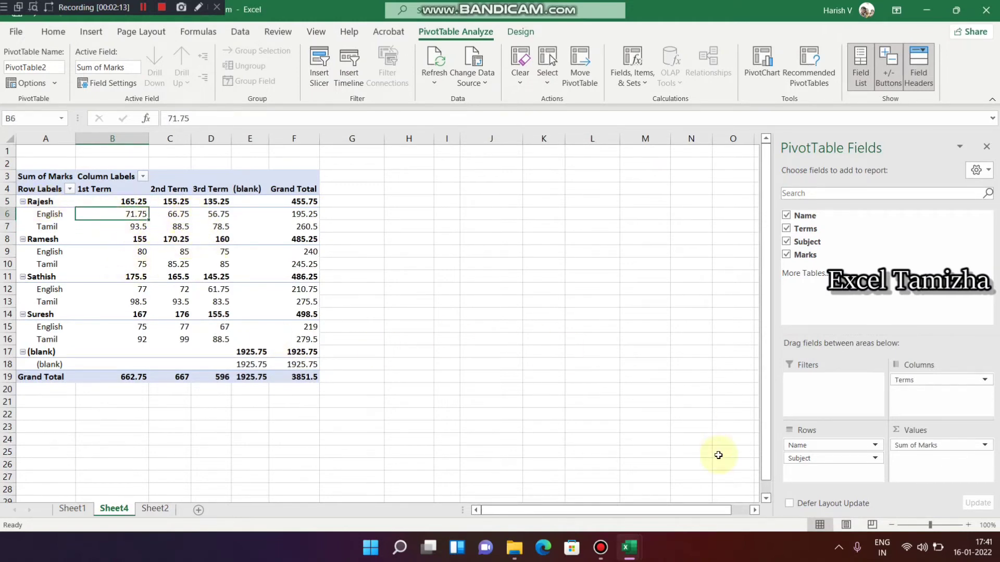
Try Count and Max in the value field settings for Marks, and confirm Sum as the summary calculation.
{"action": "left_click", "coordinate": [984, 446]}
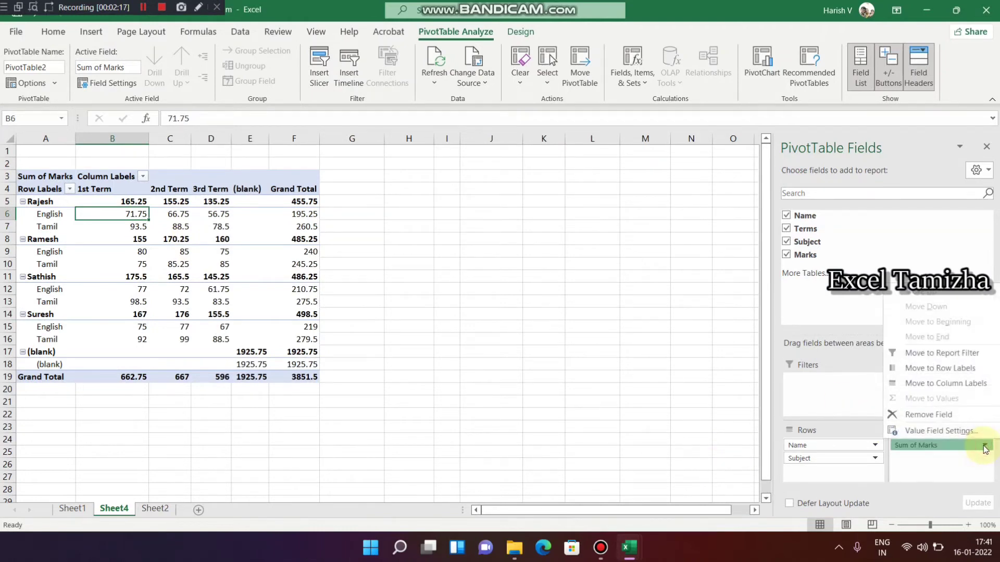
{"action": "left_click", "coordinate": [964, 433]}
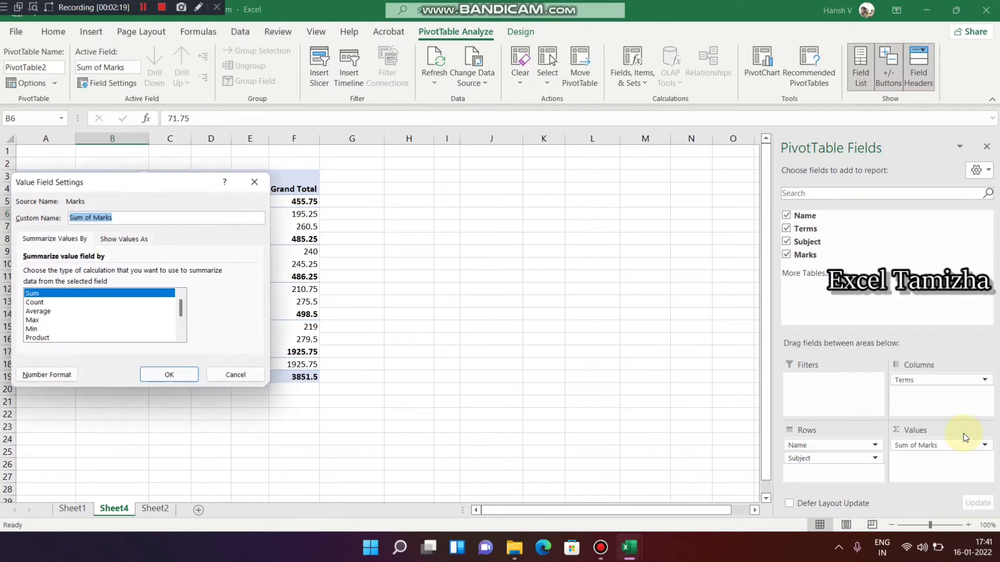
{"action": "left_click", "coordinate": [48, 303]}
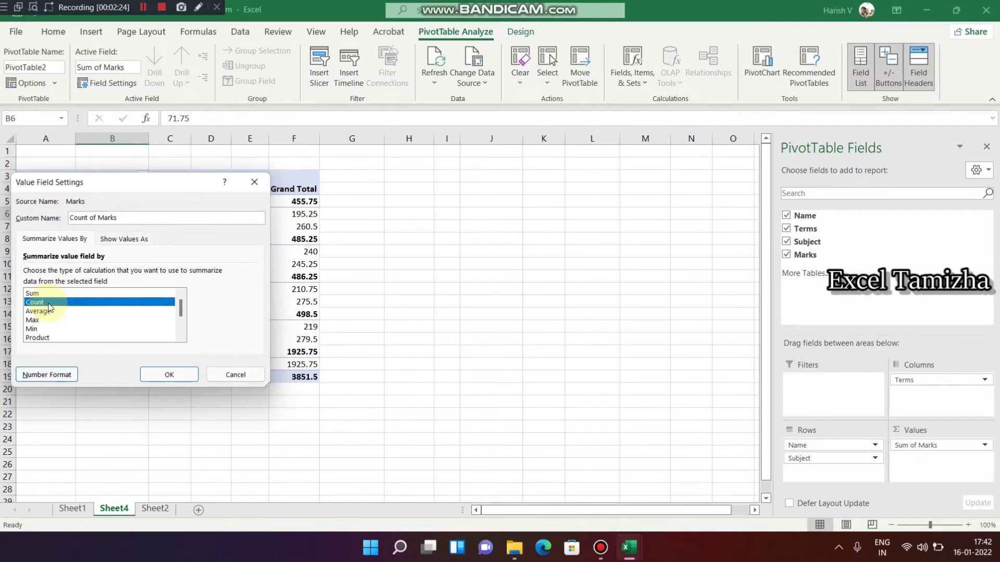
{"action": "left_click", "coordinate": [50, 319]}
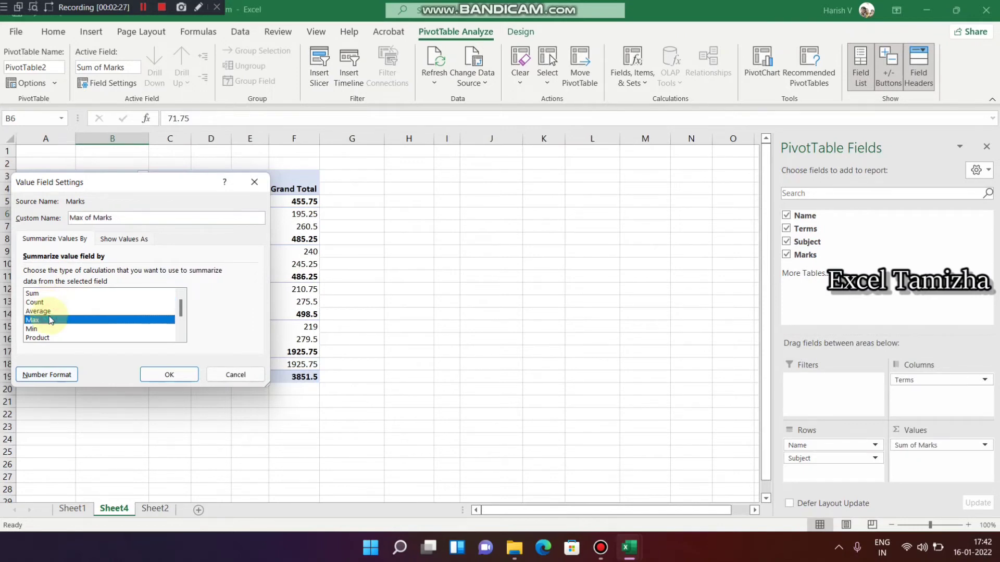
{"action": "left_click", "coordinate": [92, 294]}
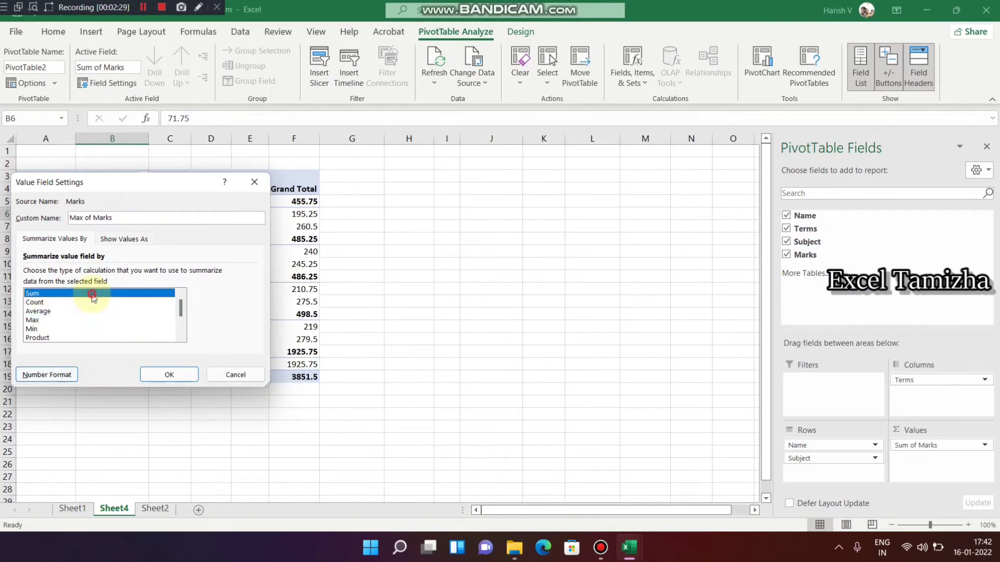
{"action": "left_click", "coordinate": [169, 377]}
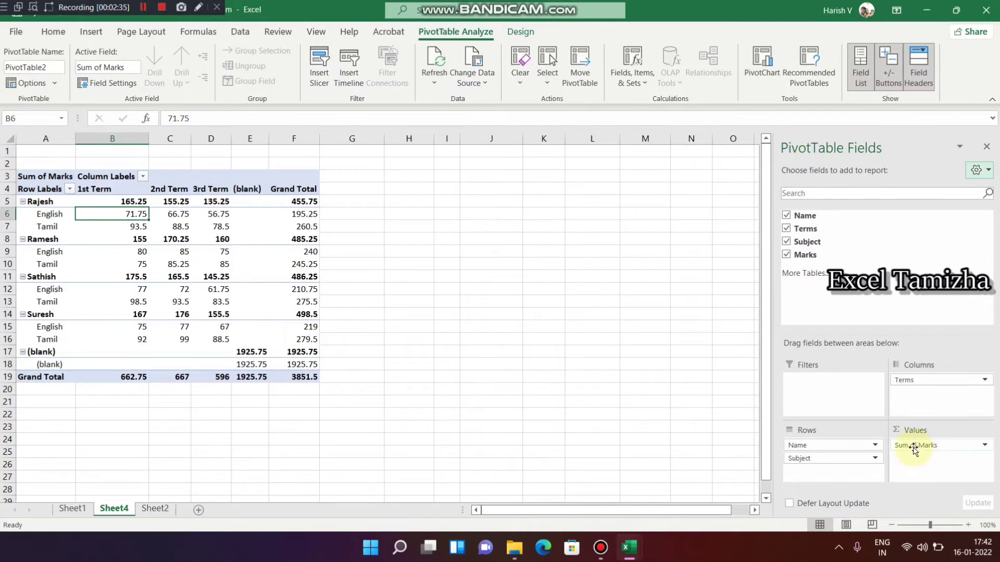
Move Terms from the columns to the report filter of the Sheet4 PivotTable and filter it to only 1st Term.
{"action": "left_click_drag", "start_coordinate": [920, 382], "coordinate": [866, 391]}
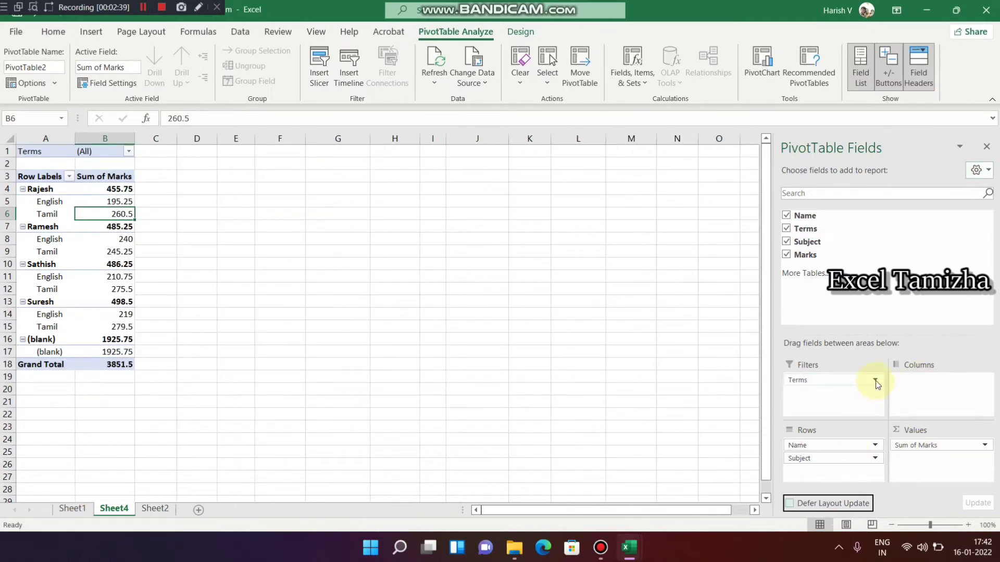
{"action": "left_click", "coordinate": [127, 152]}
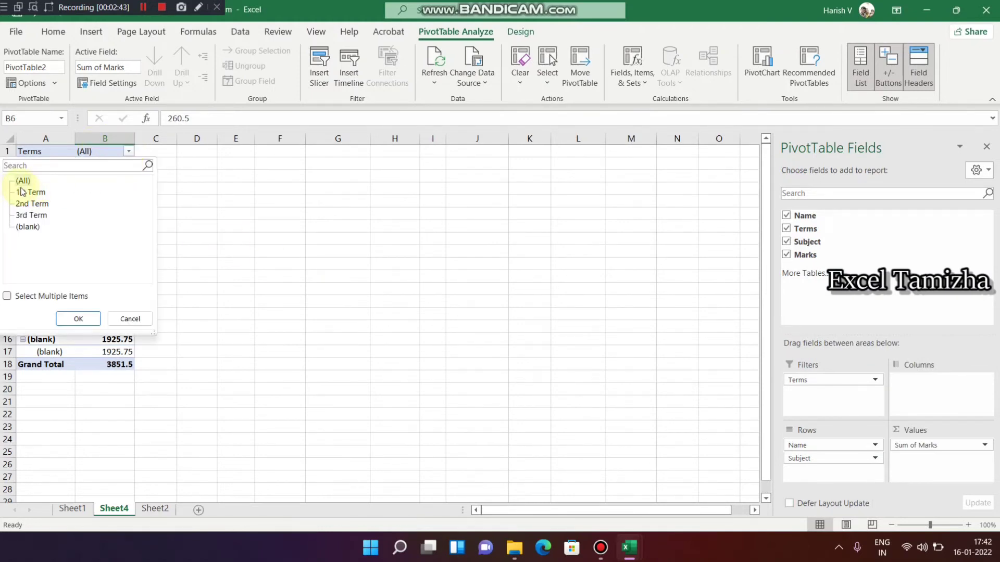
{"action": "left_click", "coordinate": [24, 297]}
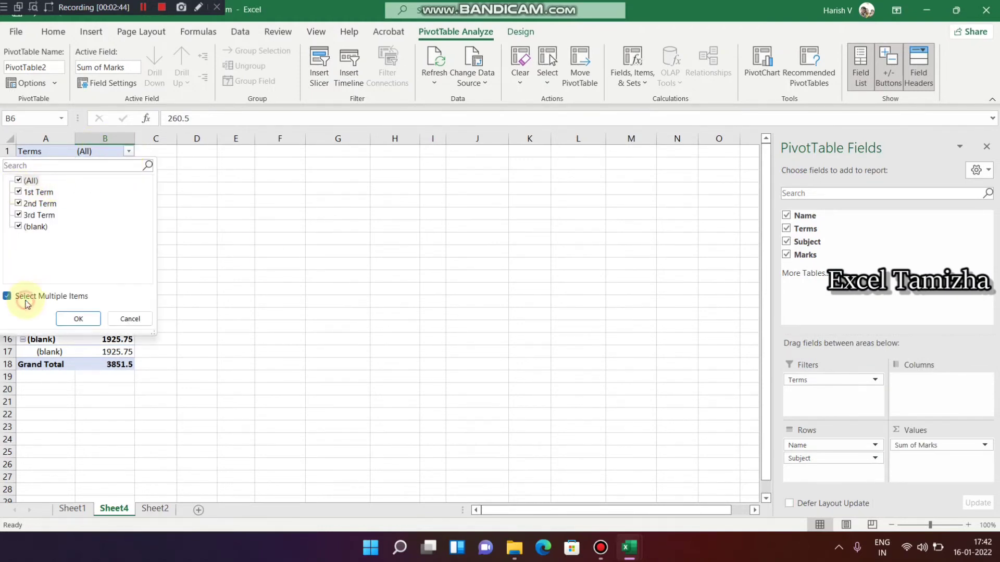
{"action": "left_click", "coordinate": [34, 183]}
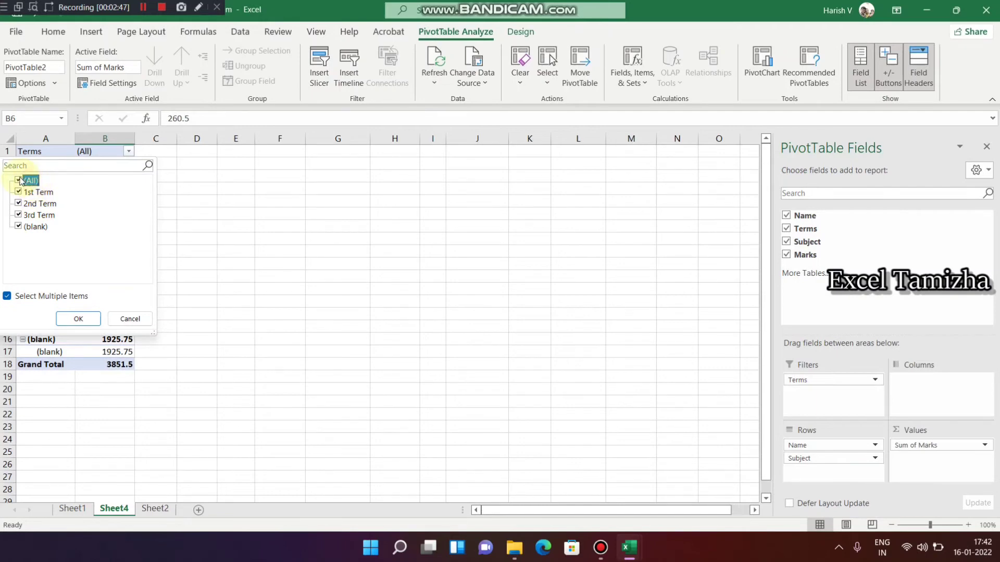
{"action": "left_click", "coordinate": [18, 180]}
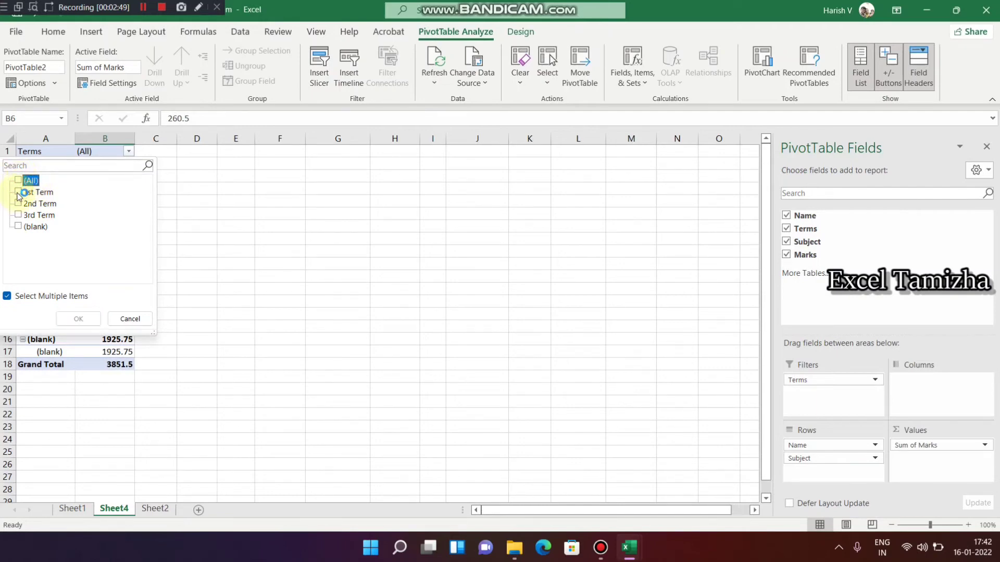
{"action": "left_click", "coordinate": [19, 192]}
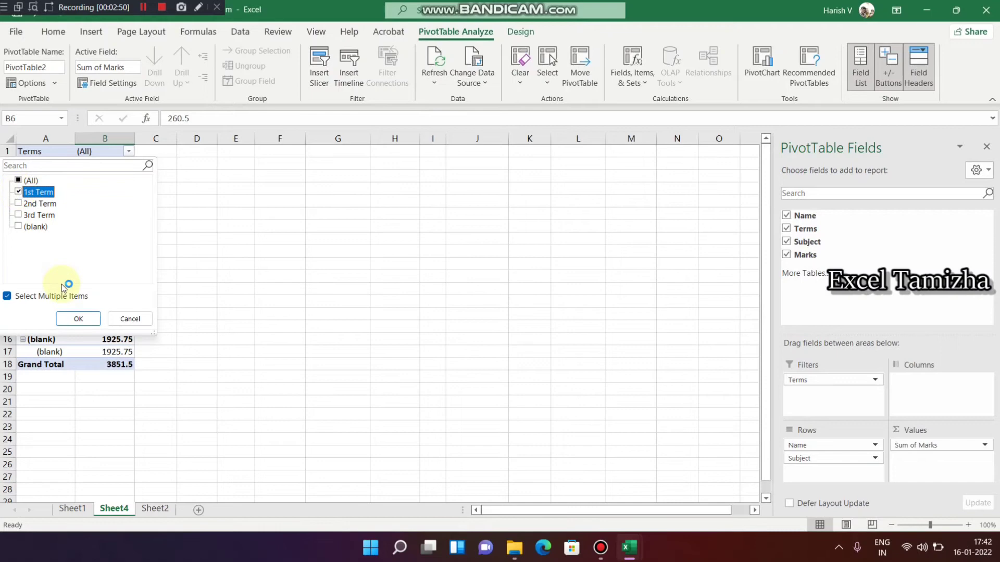
{"action": "left_click", "coordinate": [78, 319]}
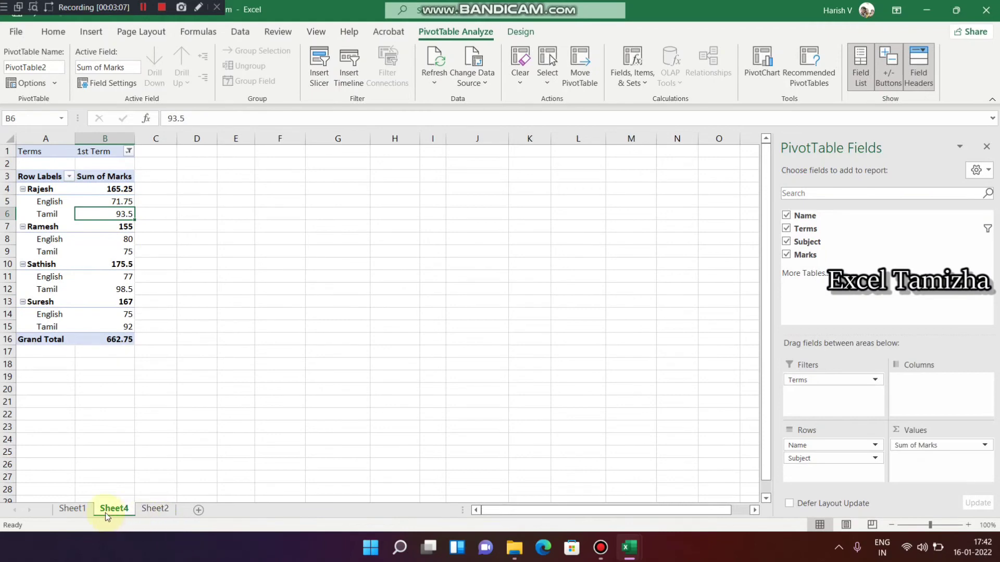
Select the student marks data in A1:D25 on Sheet2, including the header row.
{"action": "left_click", "coordinate": [77, 511]}
{"action": "left_click", "coordinate": [119, 239]}
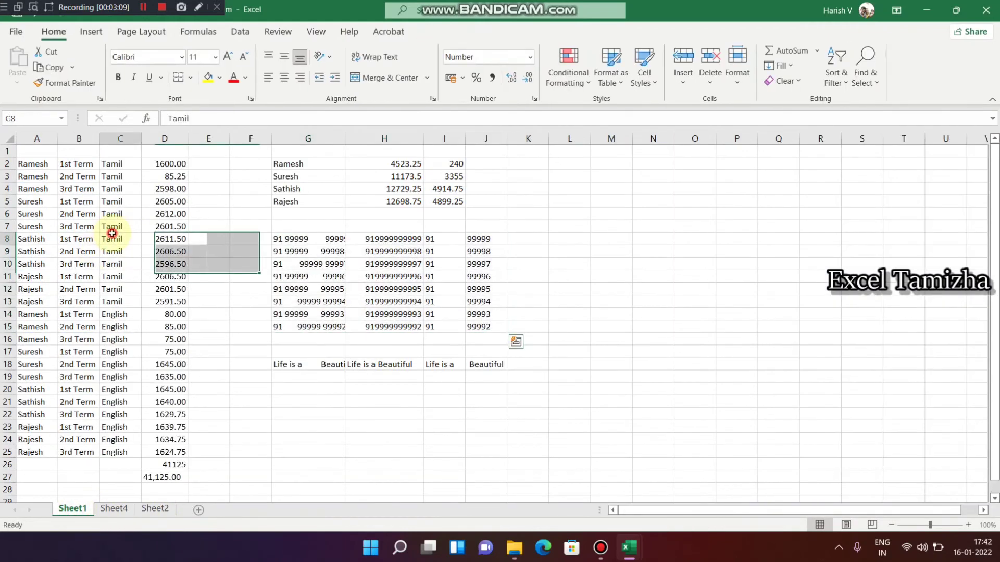
{"action": "left_click", "coordinate": [121, 508]}
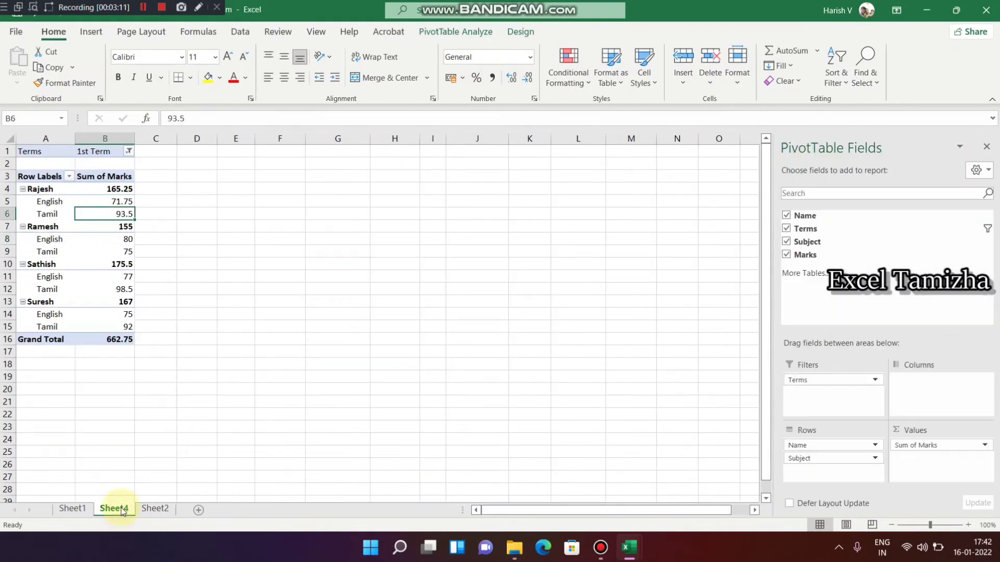
{"action": "left_click", "coordinate": [151, 507]}
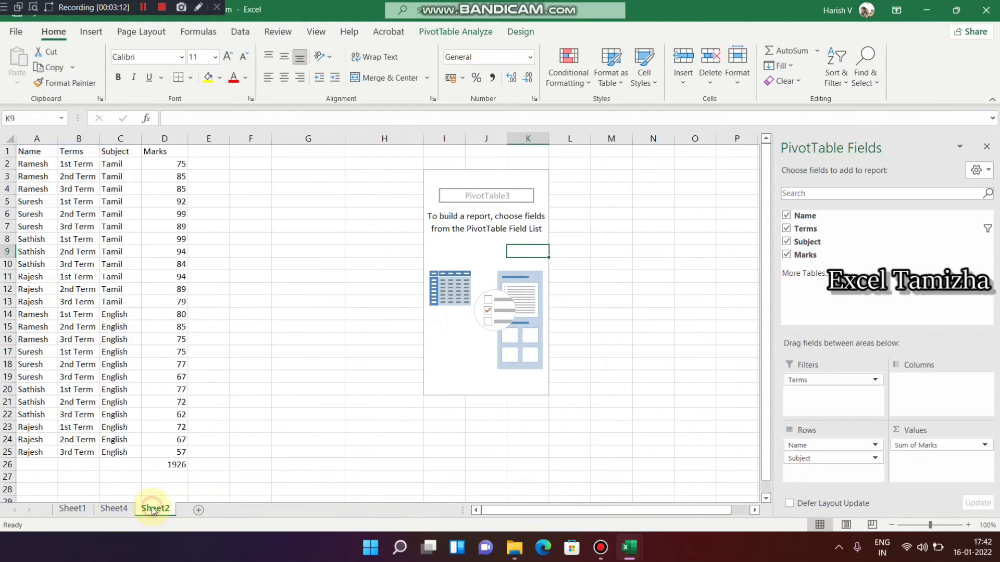
{"action": "left_click", "coordinate": [54, 201]}
{"action": "key", "text": "ctrl+Up"}
{"action": "key", "text": "ctrl+shift+Down"}
{"action": "key", "text": "ctrl+shift+Right"}
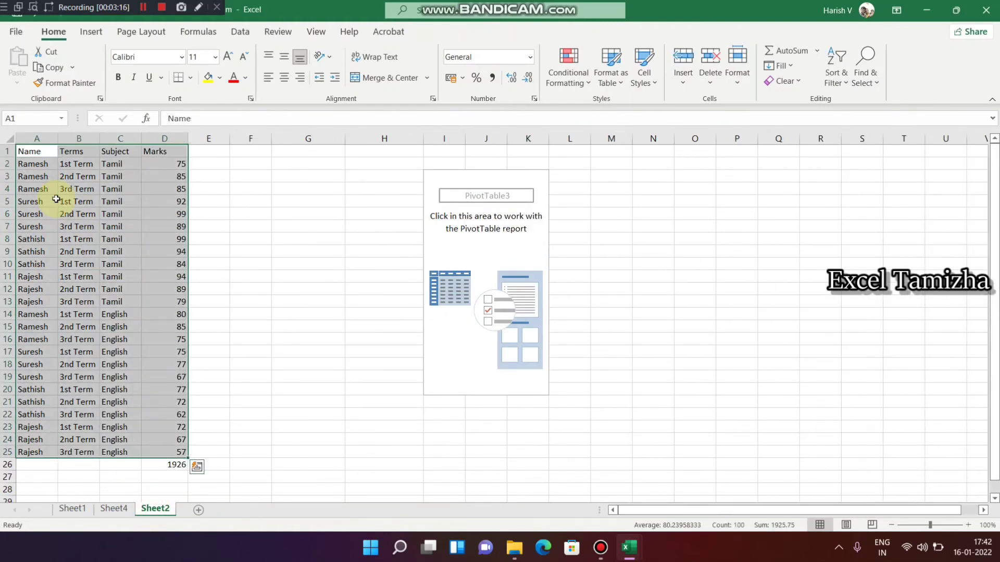
Open the PivotTable creation dialog for Sheet2's range A1:D25 with New Worksheet as destination, and cancel it.
{"action": "key", "text": "alt"}
{"action": "key", "text": "n"}
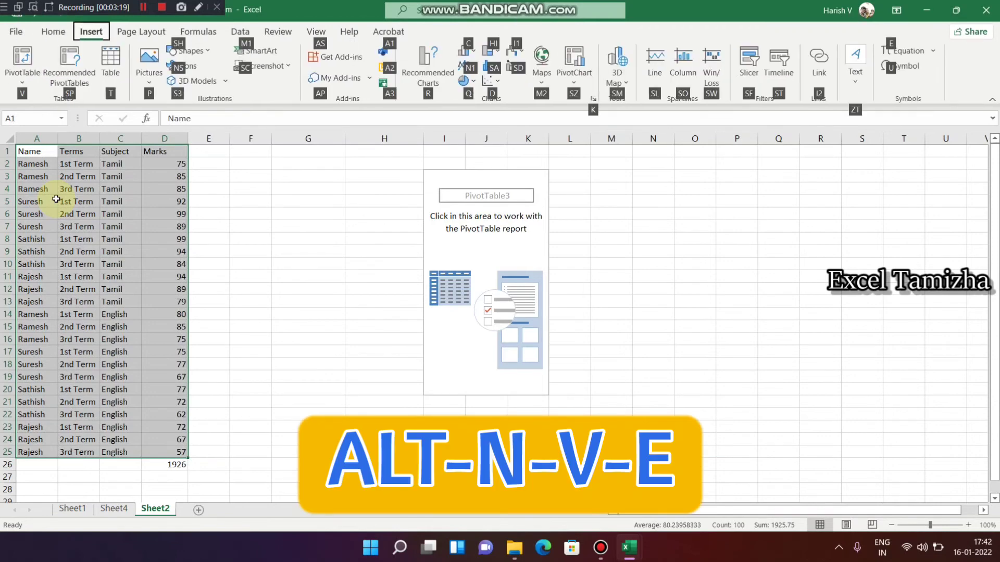
{"action": "key", "text": "v"}
{"action": "key", "text": "e"}
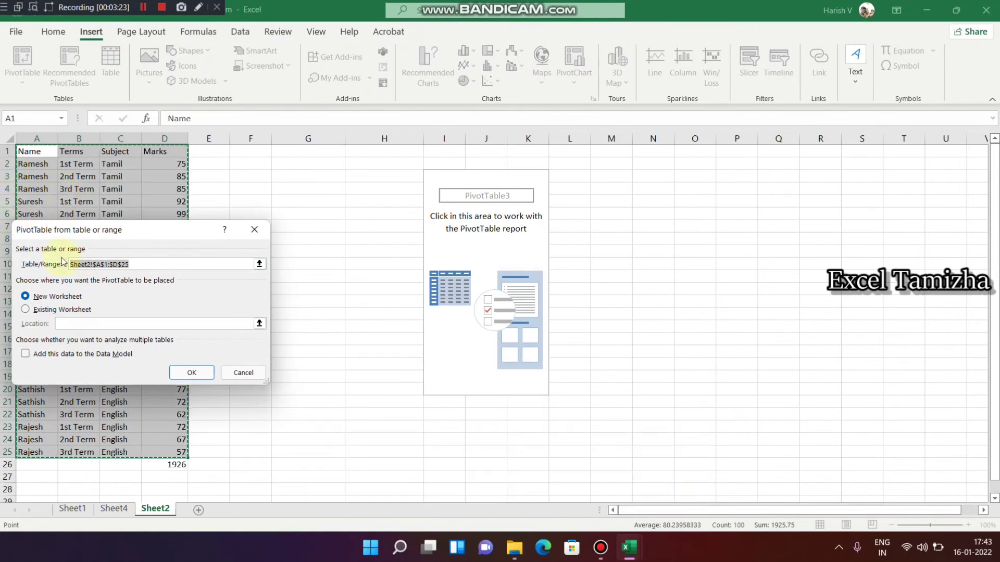
{"action": "left_click", "coordinate": [59, 300]}
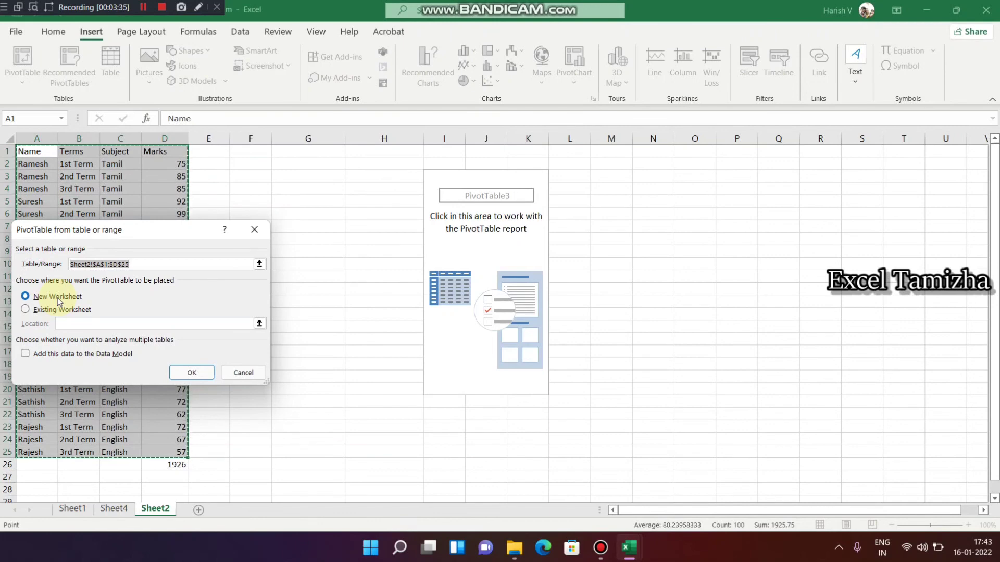
{"action": "left_click", "coordinate": [244, 372]}
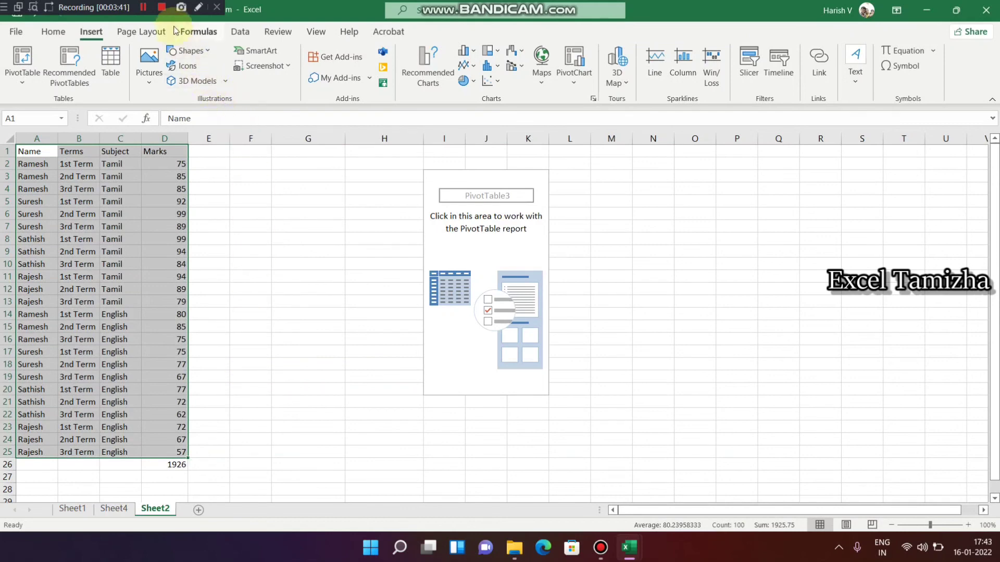
{"action": "left_click", "coordinate": [163, 8]}
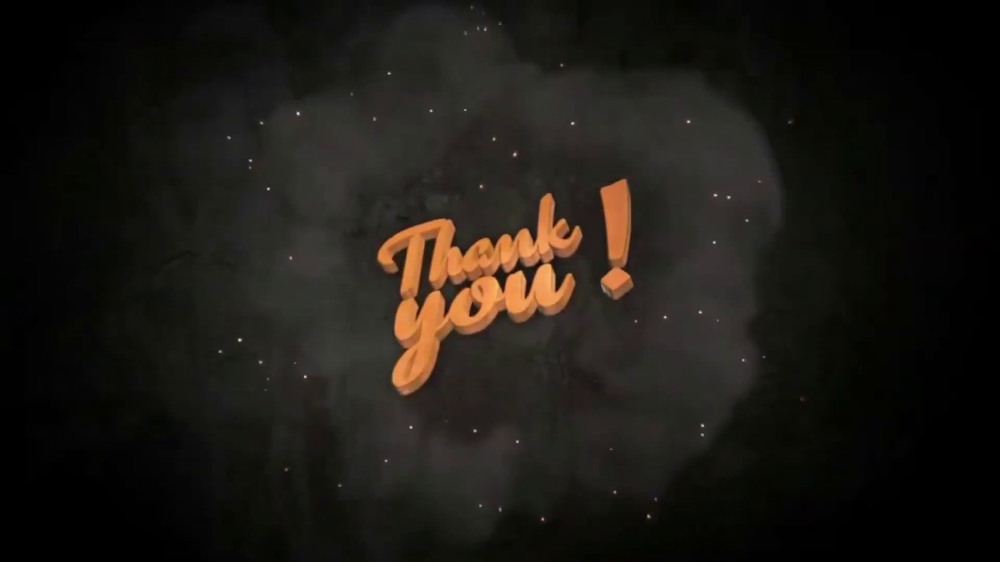